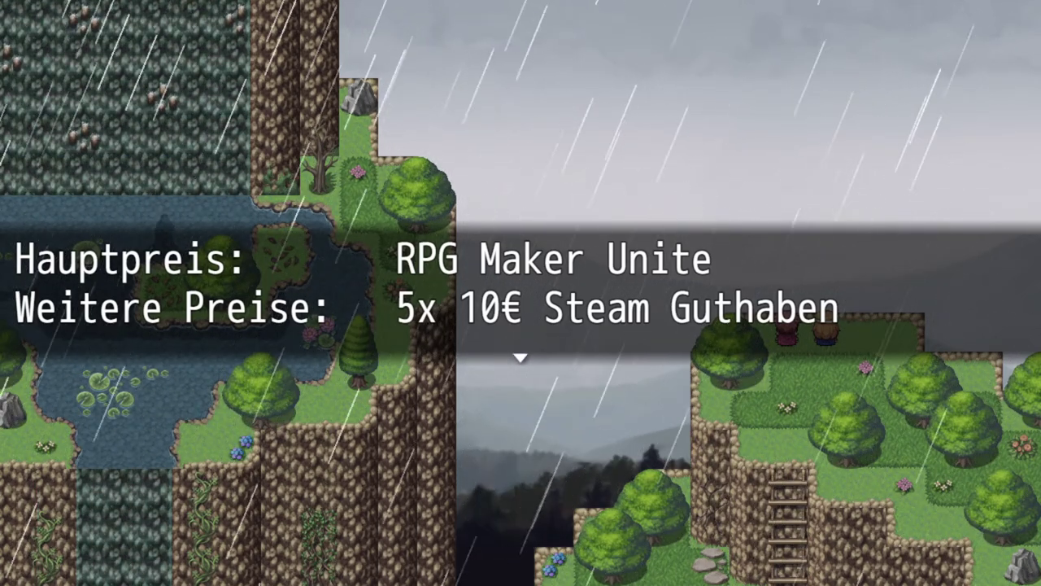
Close the prize message, send the party to the right cliff, and leave the game.
{"action": "key", "text": "Return"}
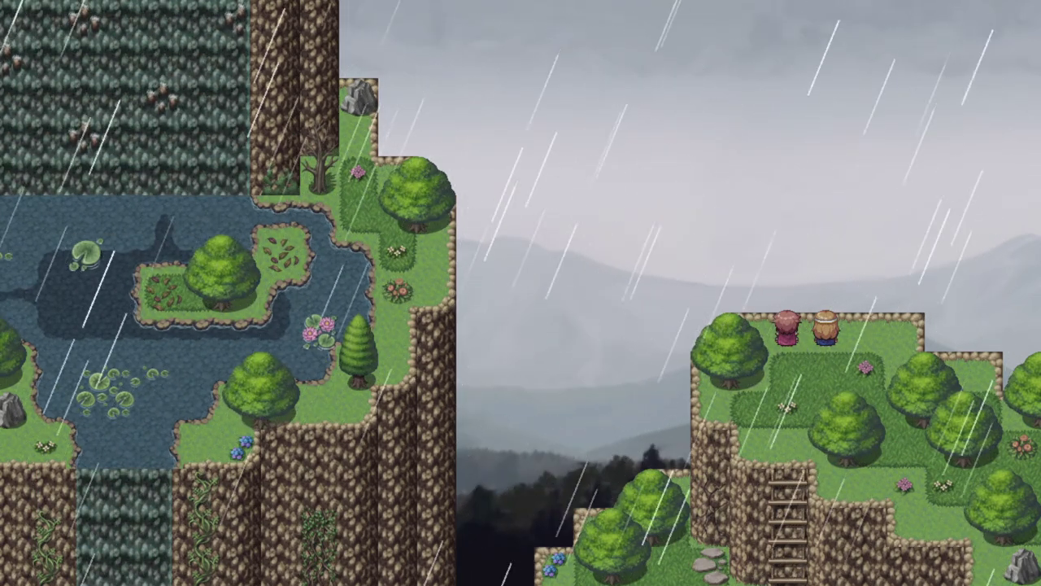
{"action": "left_click", "coordinate": [898, 322]}
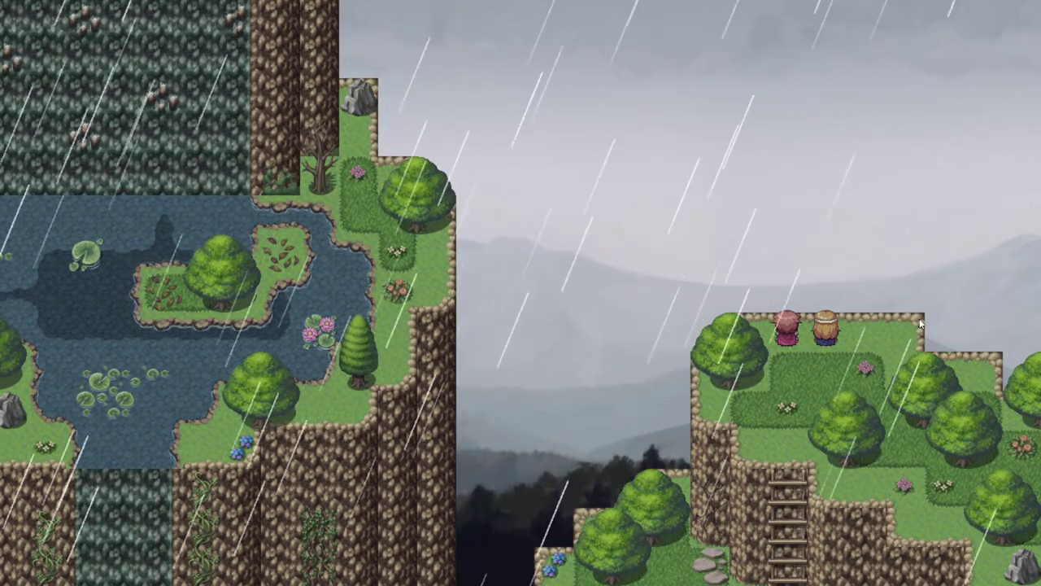
{"action": "key", "text": "alt+F4"}
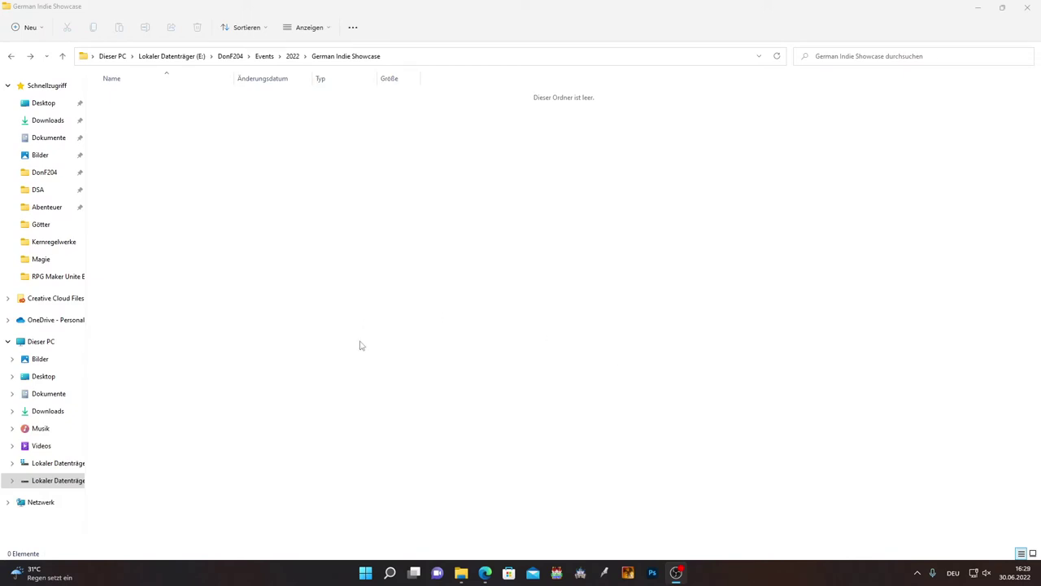
Create a new folder named DonF204_Projekt03 in German Indie Showcase, correcting the mistyped name, and open it.
{"action": "right_click", "coordinate": [199, 176]}
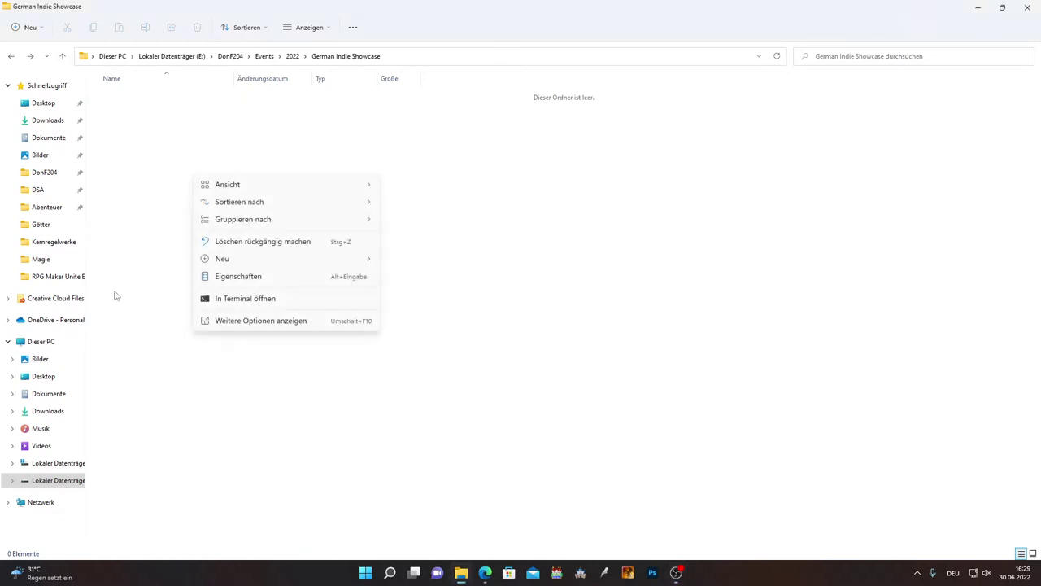
{"action": "mouse_move", "coordinate": [367, 263]}
{"action": "left_click", "coordinate": [406, 278]}
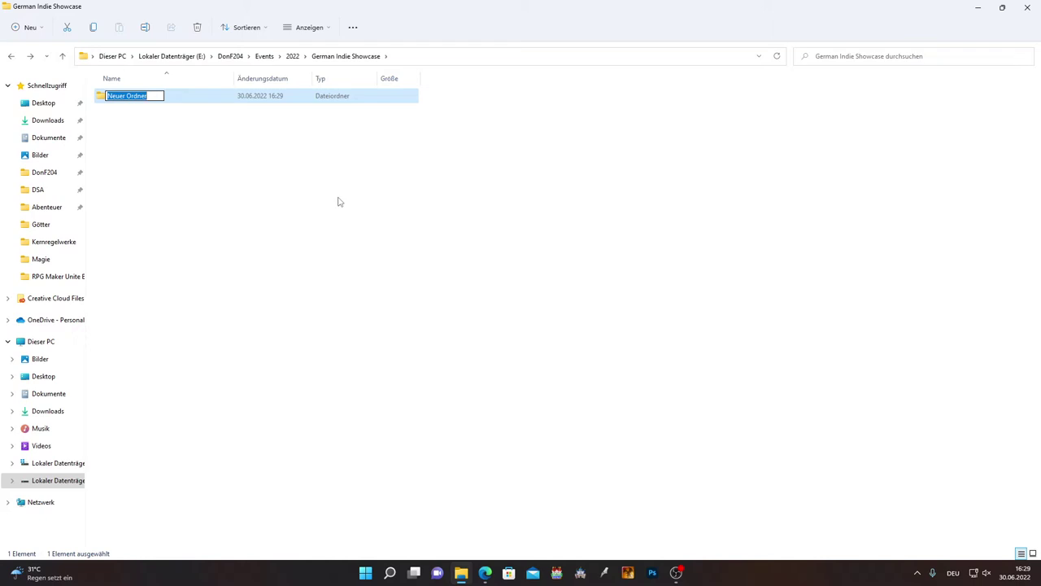
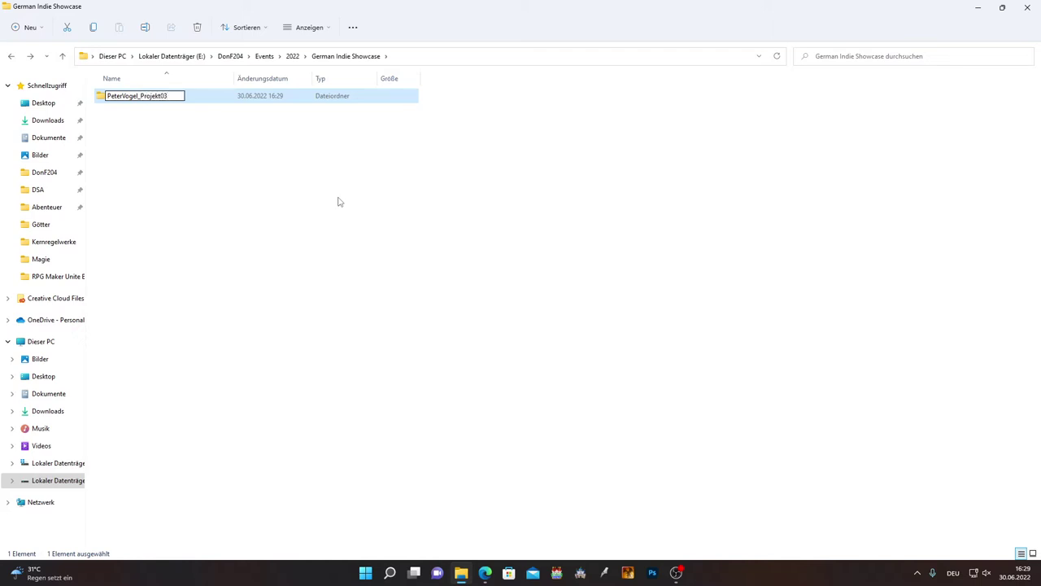
{"action": "key", "text": "Delete"}
{"action": "key", "text": "Delete"}
{"action": "key", "text": "Delete"}
{"action": "key", "text": "Delete"}
{"action": "key", "text": "Delete"}
{"action": "key", "text": "Delete"}
{"action": "key", "text": "Delete"}
{"action": "key", "text": "Delete"}
{"action": "key", "text": "Delete"}
{"action": "key", "text": "Delete"}
{"action": "type", "text": "DonF204"}
{"action": "key", "text": "Return"}
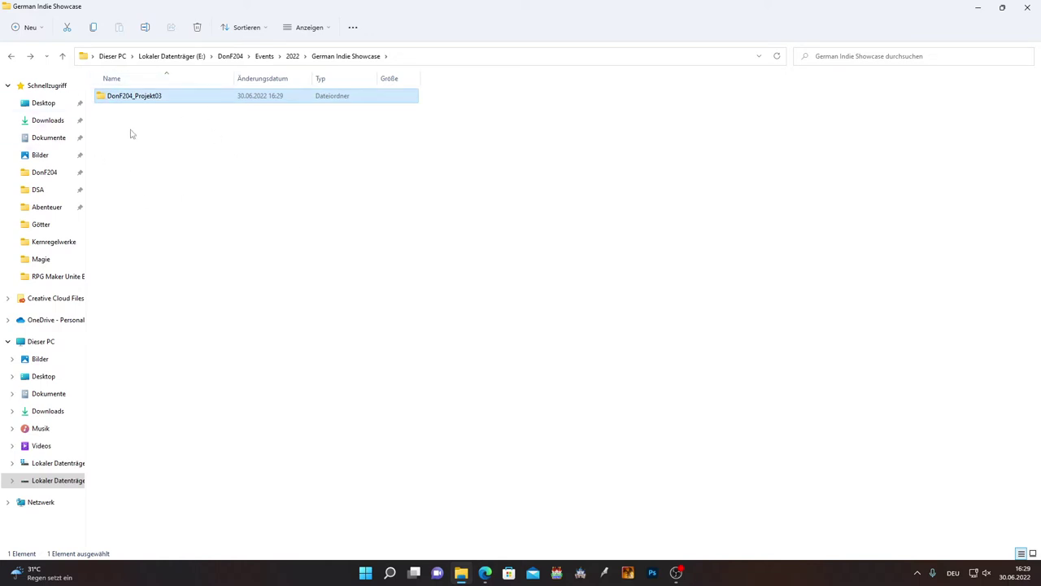
{"action": "double_click", "coordinate": [149, 99]}
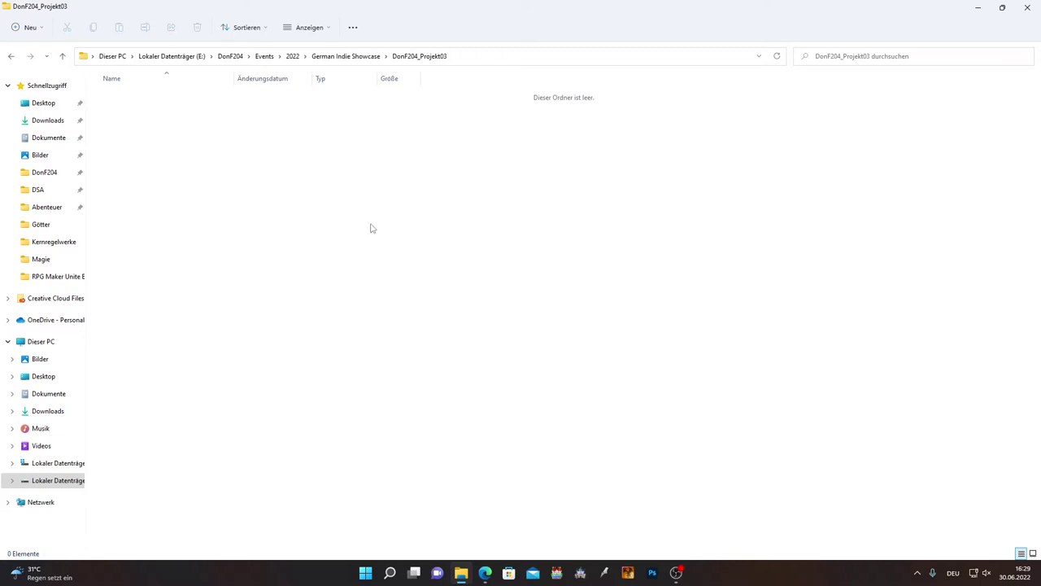
Create three new subfolders named Demo, Artworks and Musik.
{"action": "right_click", "coordinate": [203, 168]}
{"action": "mouse_move", "coordinate": [370, 254]}
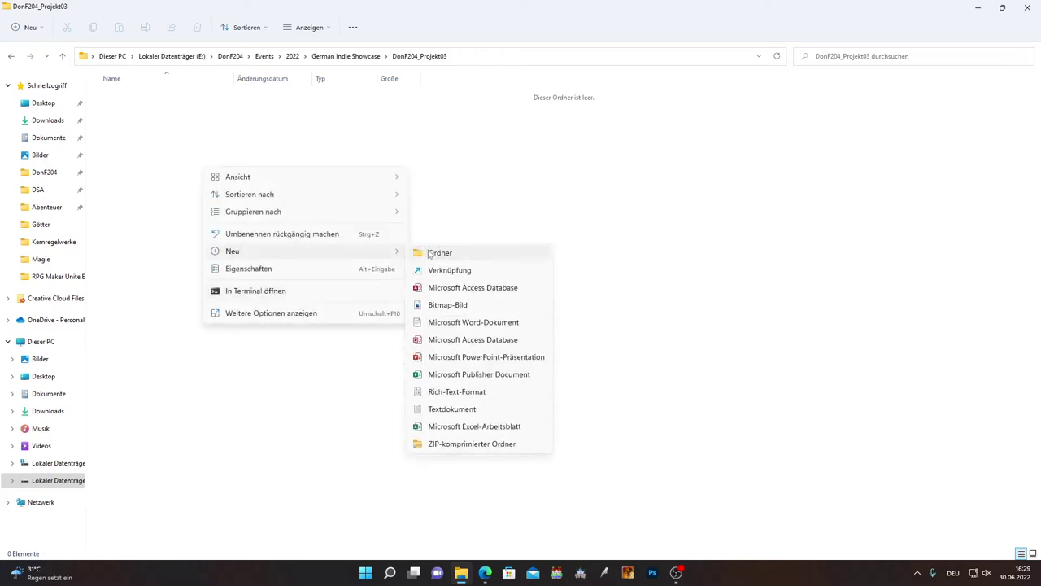
{"action": "left_click", "coordinate": [432, 251]}
{"action": "type", "text": "Demo"}
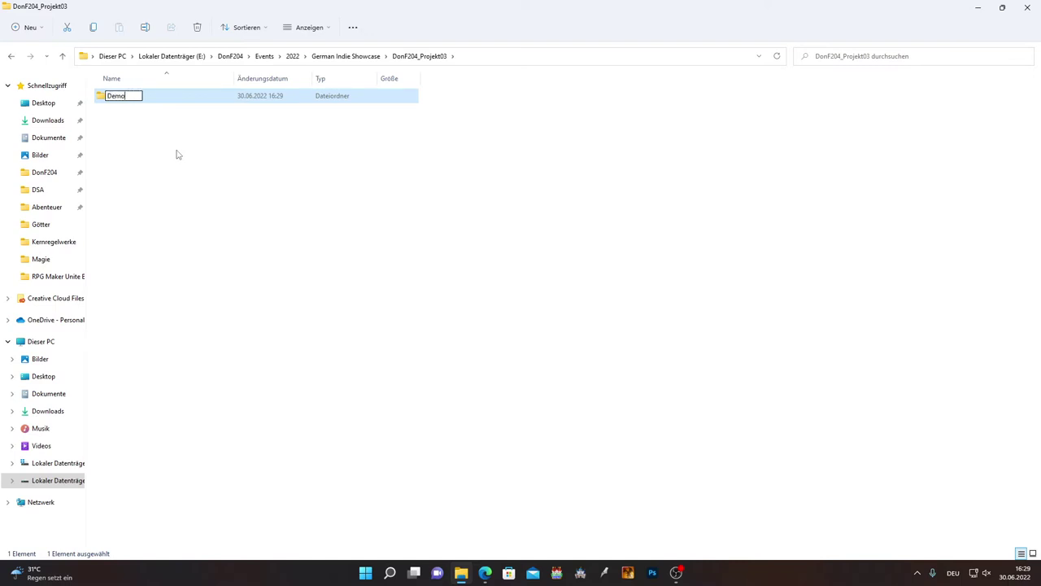
{"action": "key", "text": "Return"}
{"action": "right_click", "coordinate": [178, 155]}
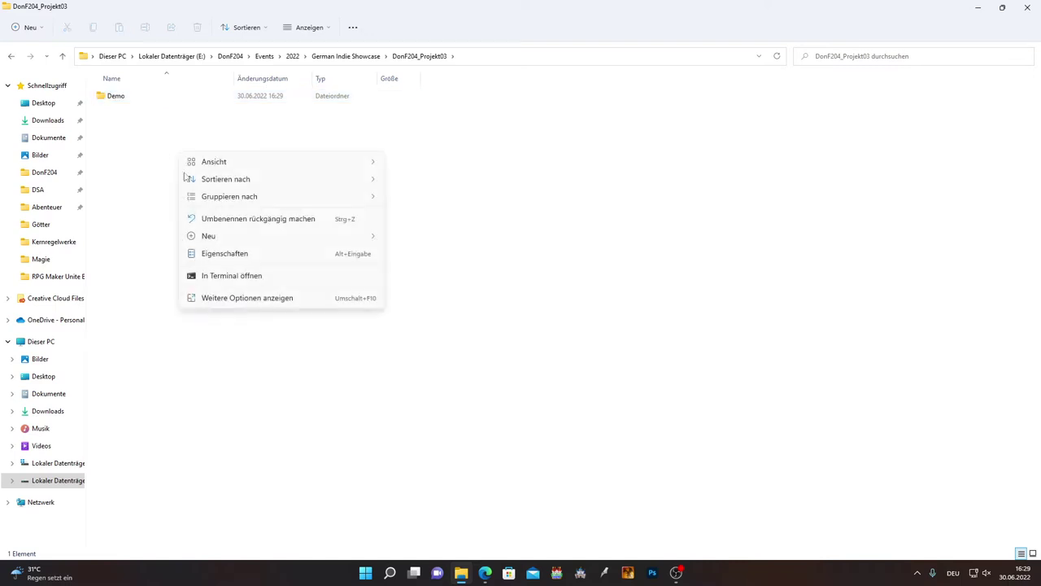
{"action": "left_click", "coordinate": [396, 244]}
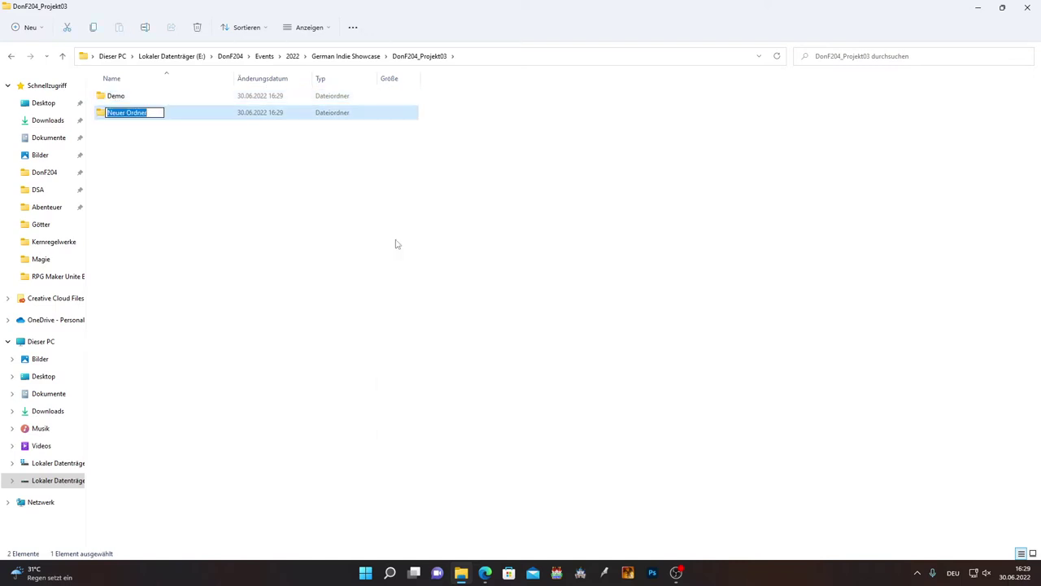
{"action": "type", "text": "Artworks"}
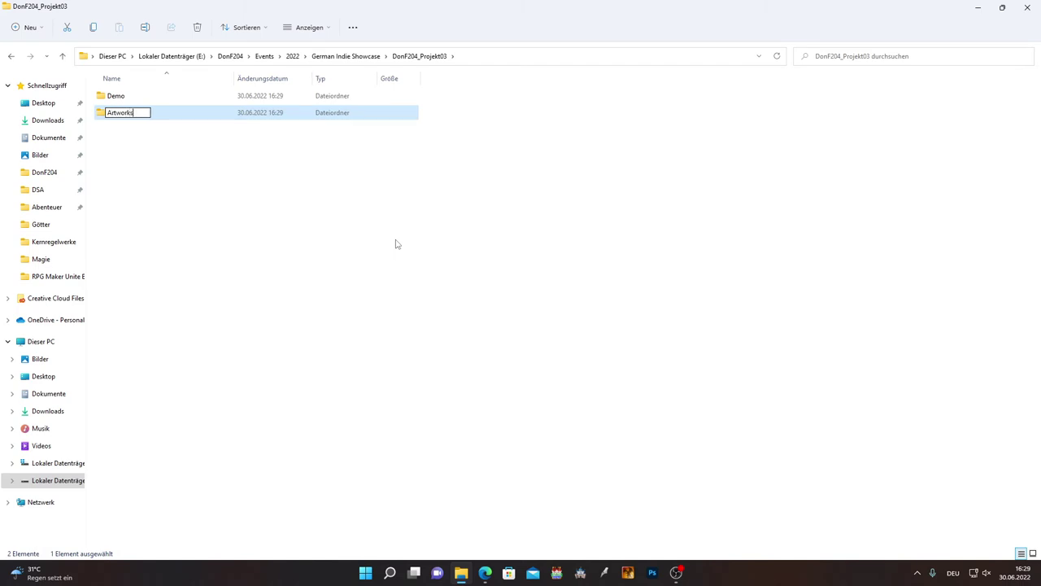
{"action": "key", "text": "Return"}
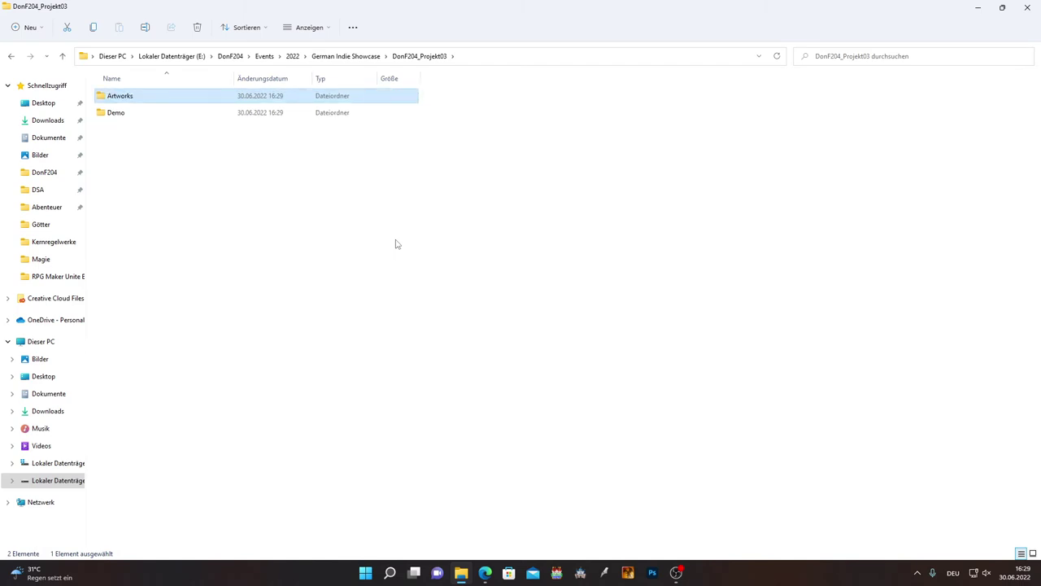
{"action": "right_click", "coordinate": [157, 154]}
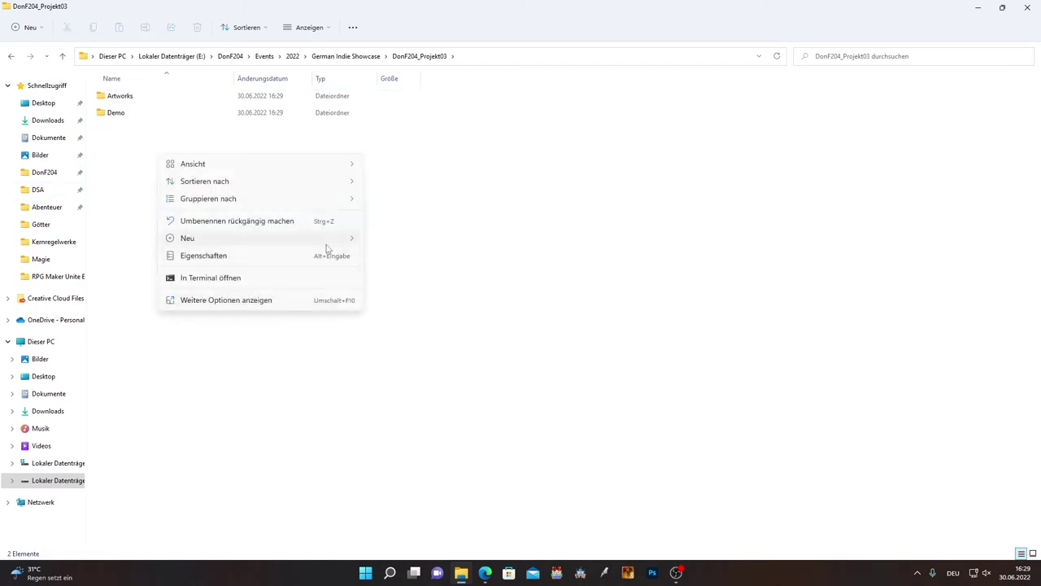
{"action": "mouse_move", "coordinate": [319, 241]}
{"action": "left_click", "coordinate": [386, 243]}
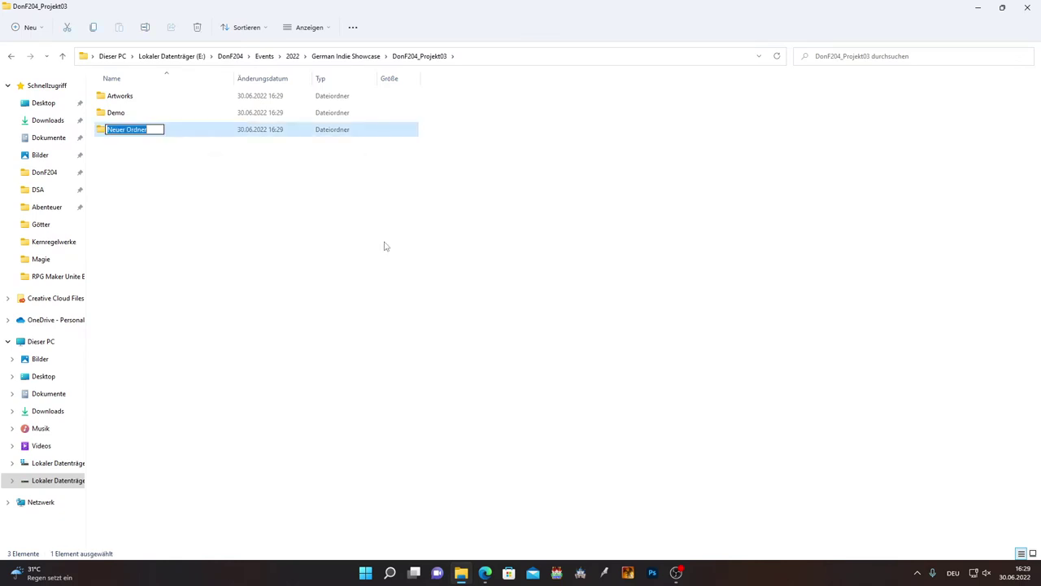
{"action": "type", "text": "Musik"}
{"action": "key", "text": "Return"}
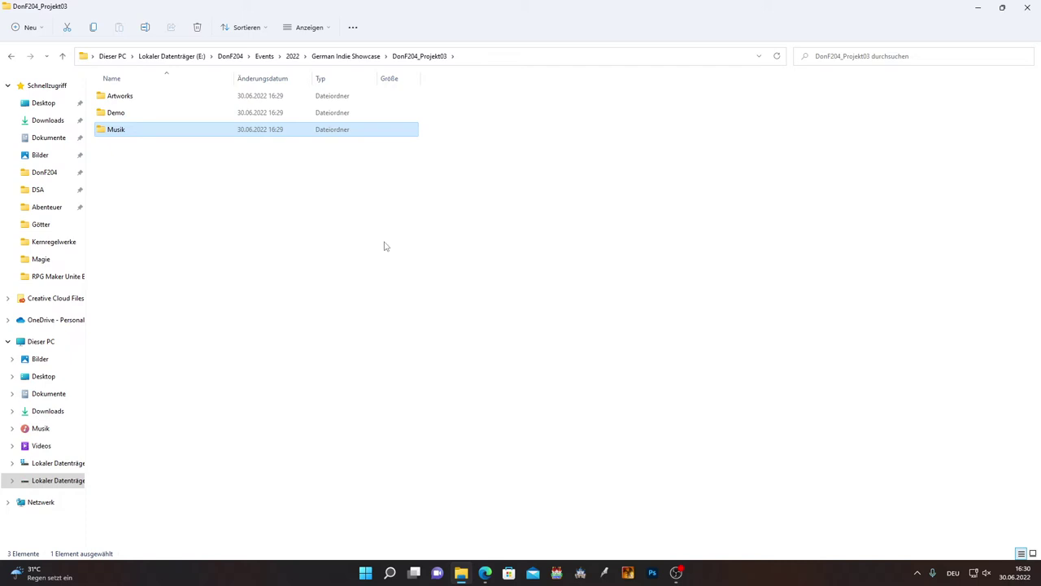
Add a new subfolder named Trailer.
{"action": "left_click", "coordinate": [385, 247]}
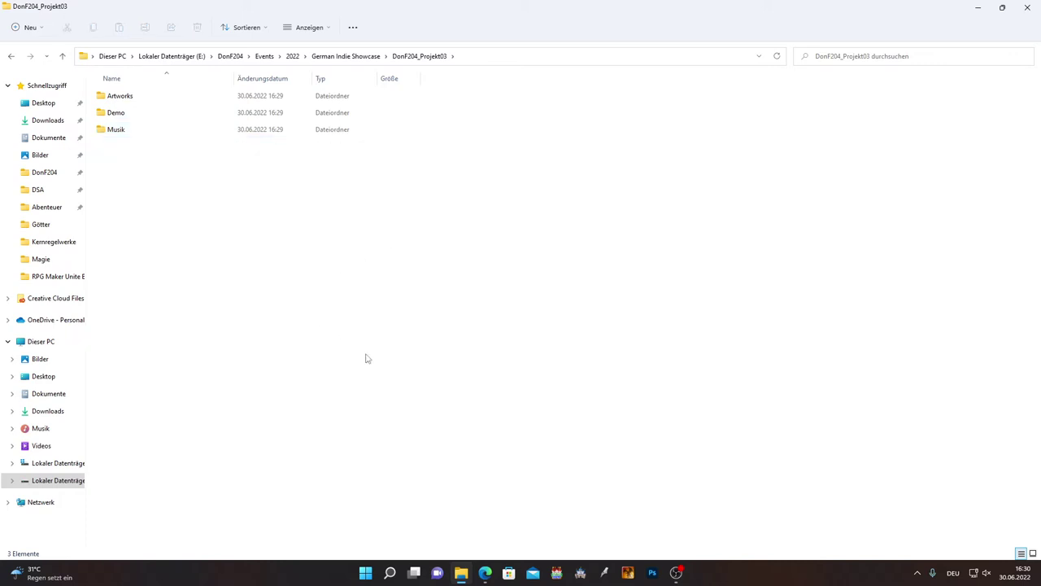
{"action": "right_click", "coordinate": [208, 221]}
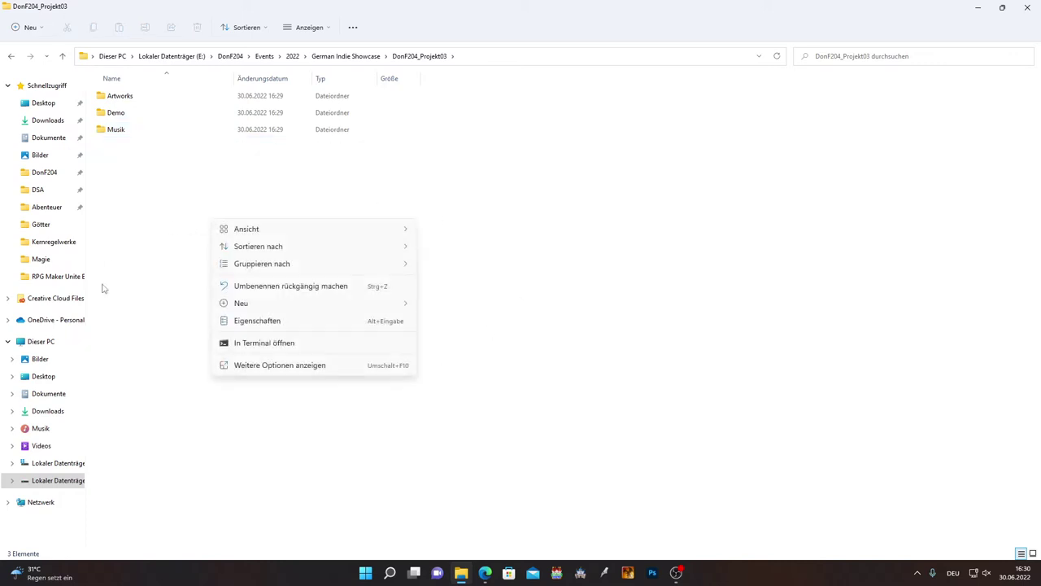
{"action": "left_click", "coordinate": [647, 268]}
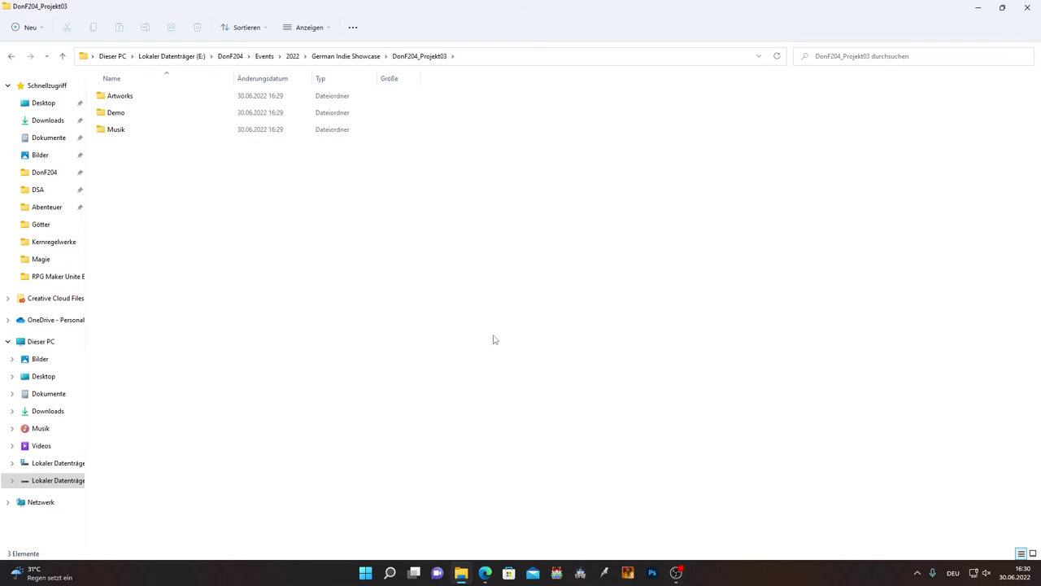
{"action": "right_click", "coordinate": [152, 198]}
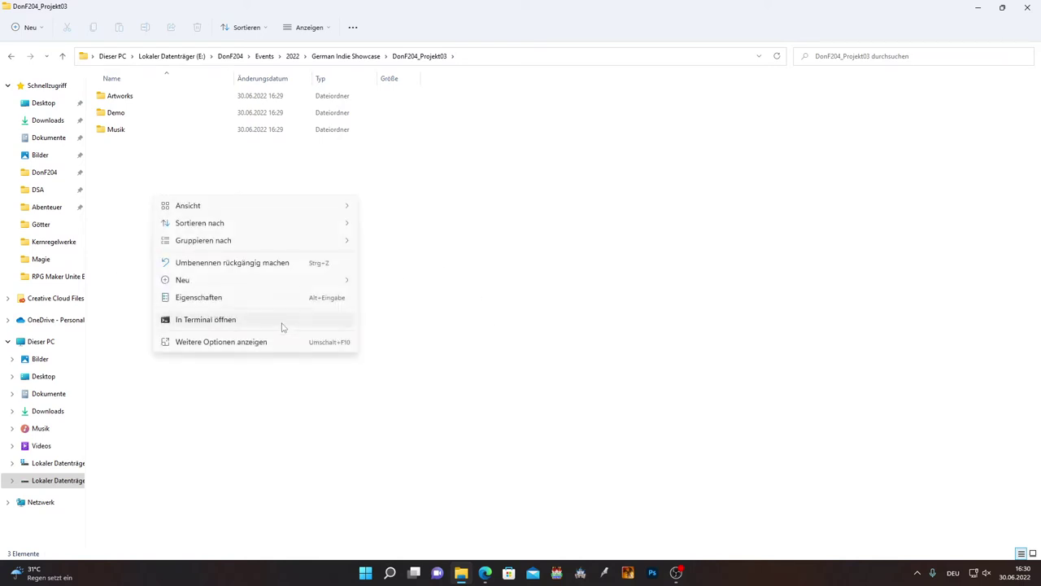
{"action": "left_click", "coordinate": [372, 277]}
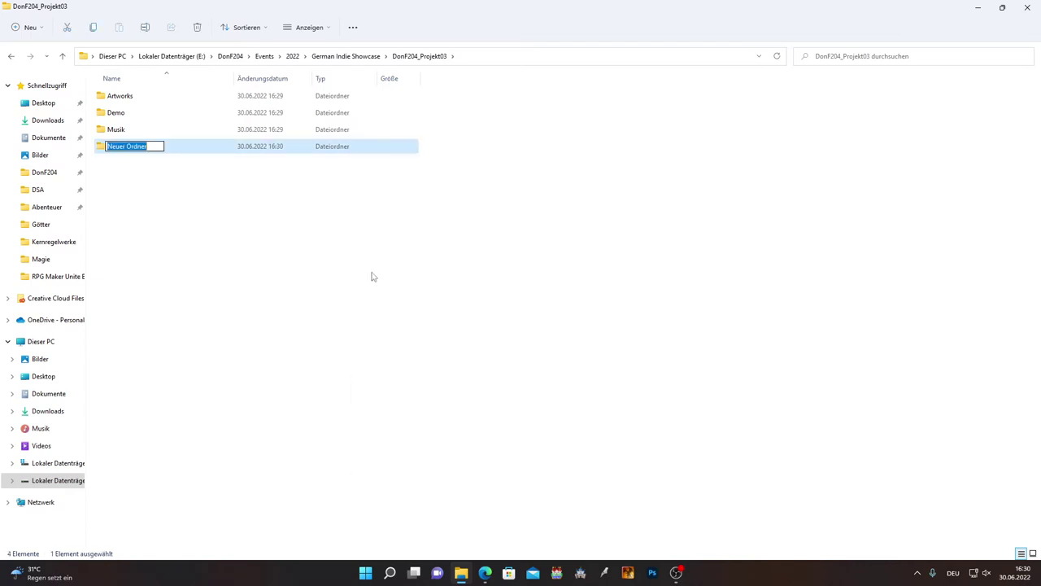
{"action": "type", "text": "Trailer"}
{"action": "key", "text": "Return"}
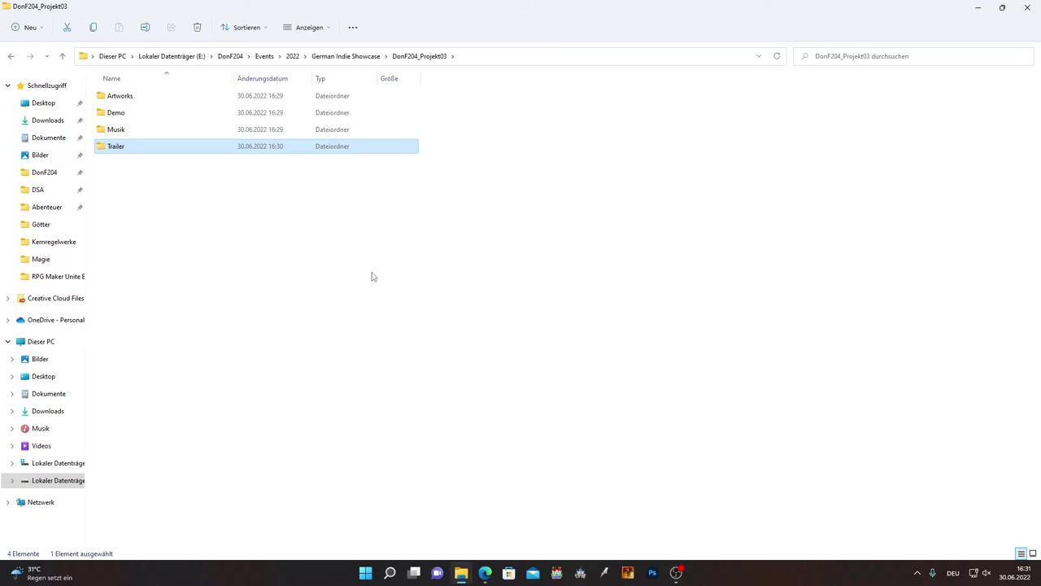
Select the Trailer folder and start renaming it.
{"action": "left_click", "coordinate": [365, 330]}
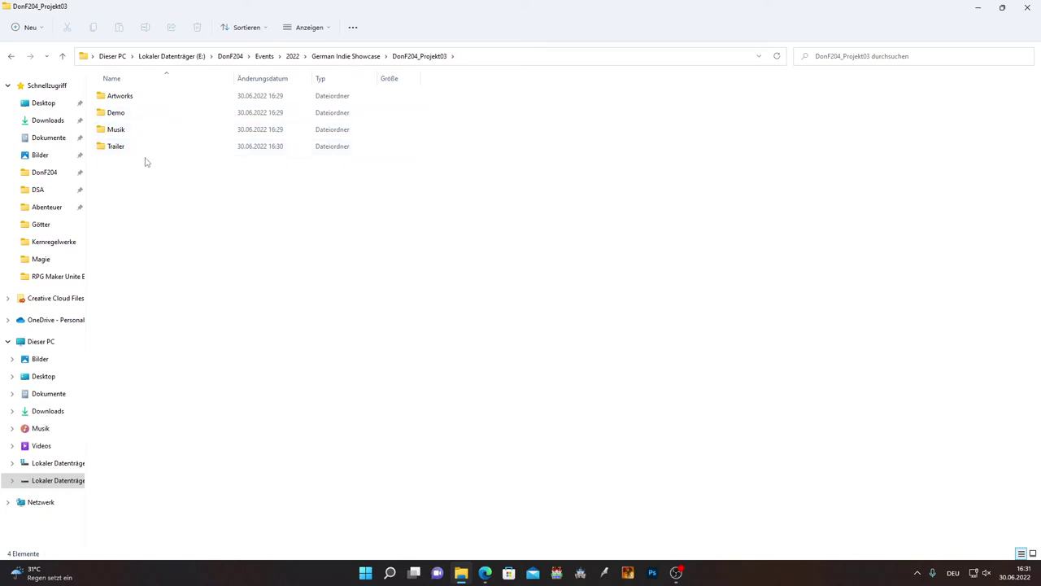
{"action": "left_click", "coordinate": [120, 150]}
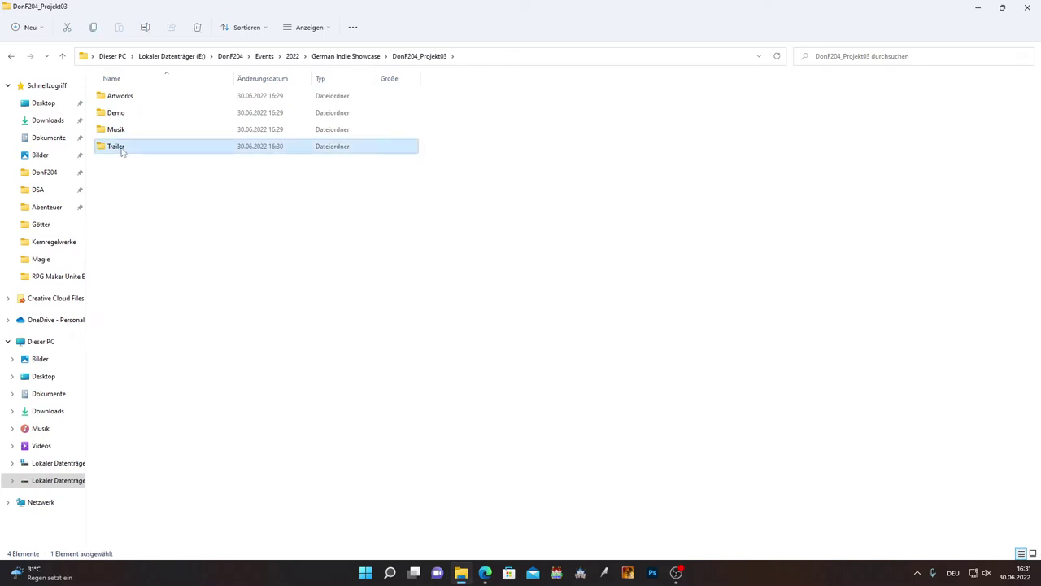
{"action": "left_click", "coordinate": [115, 149]}
Rename Trailer to 1 Trailer and Demo to 2 Demo.
{"action": "type", "text": "1"}
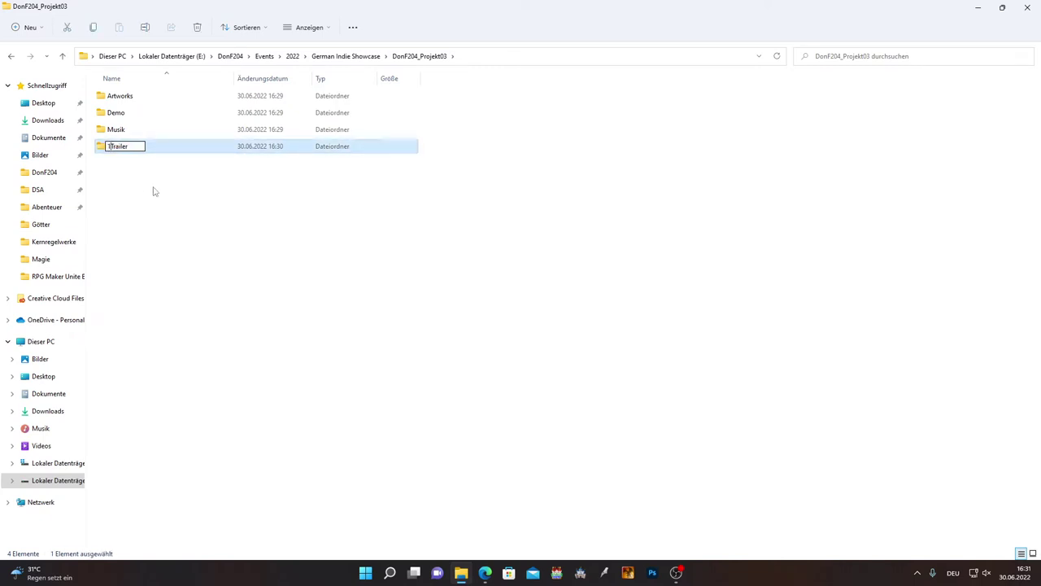
{"action": "key", "text": "Return"}
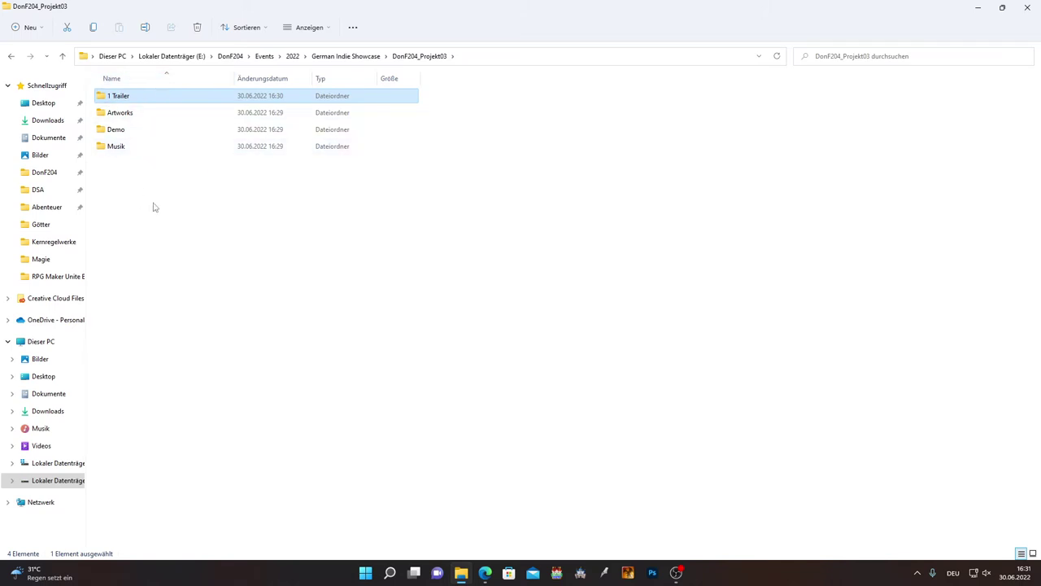
{"action": "left_click", "coordinate": [119, 135]}
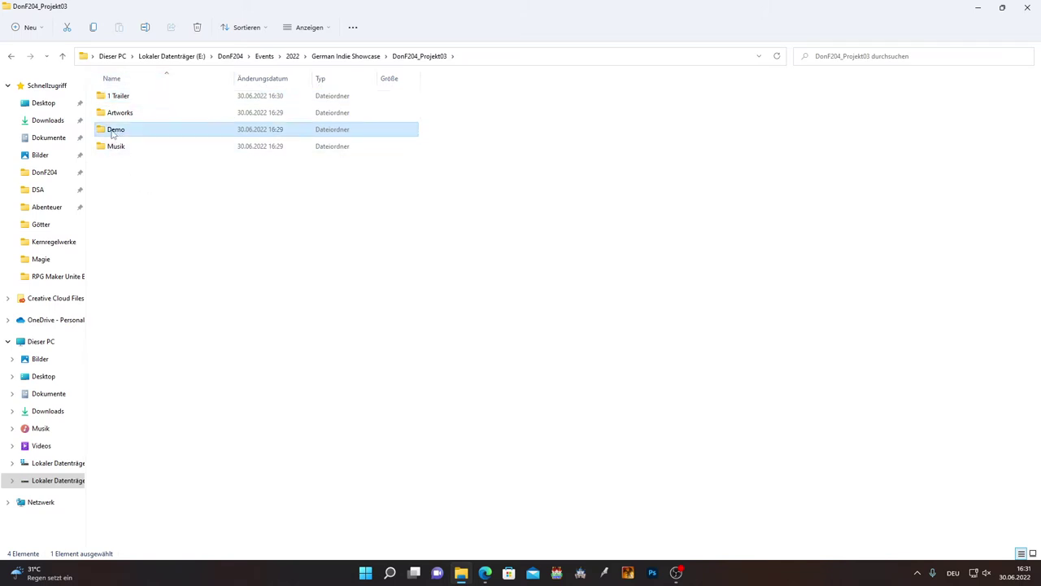
{"action": "left_click", "coordinate": [114, 135]}
{"action": "key", "text": "Home"}
{"action": "type", "text": "2"}
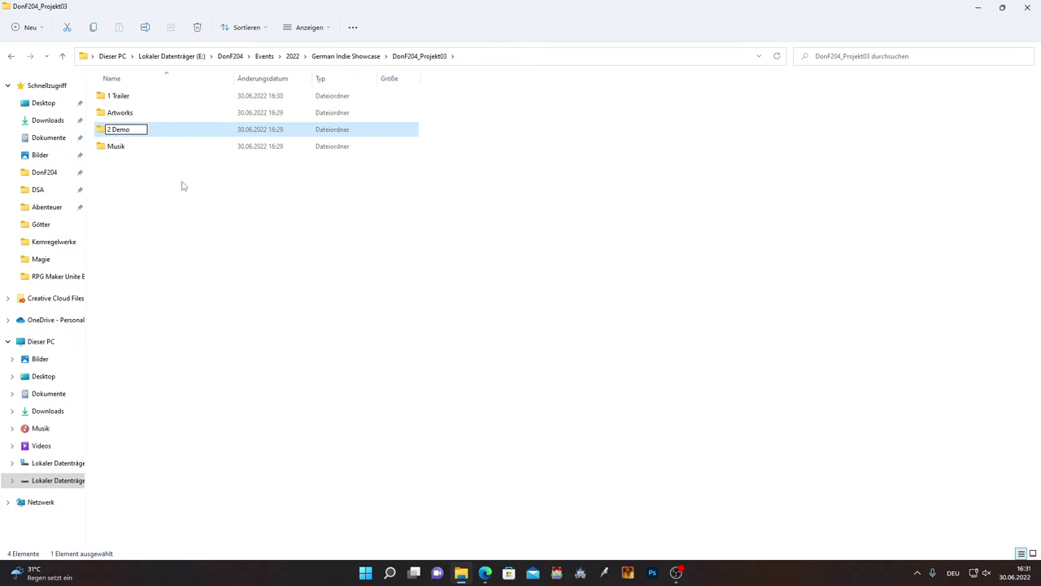
{"action": "key", "text": "Return"}
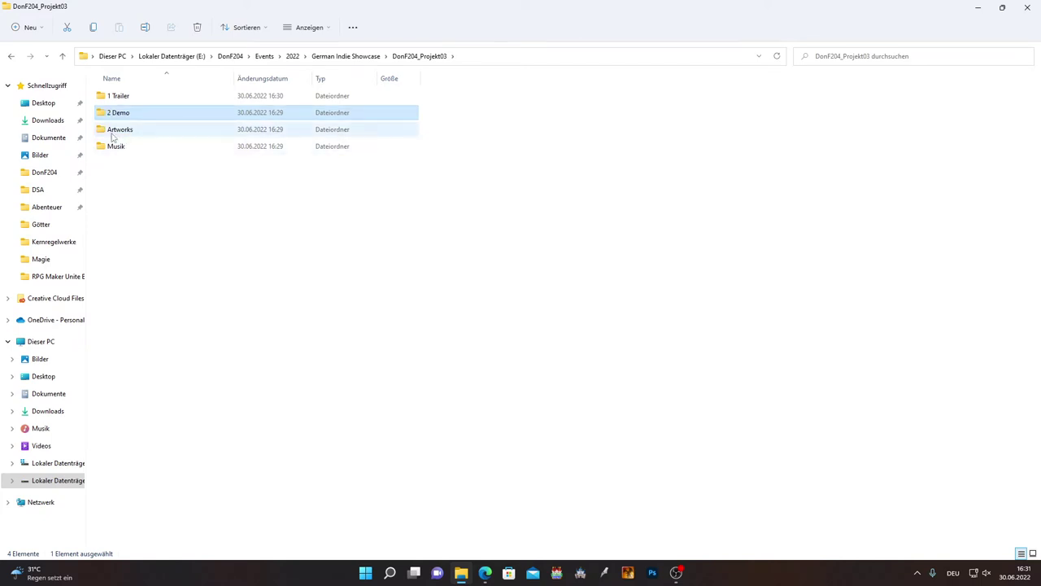
Prefix Artworks with 3 and Musik with 4, giving 3 Artworks and 4 Musik.
{"action": "left_click", "coordinate": [113, 132]}
{"action": "left_click", "coordinate": [112, 130]}
{"action": "key", "text": "Home"}
{"action": "type", "text": "3"}
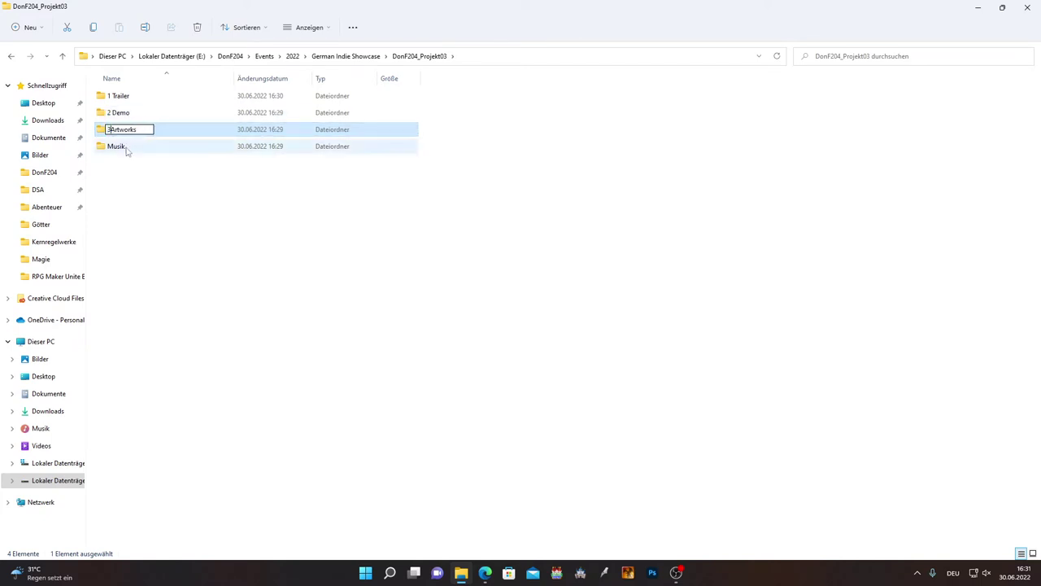
{"action": "left_click", "coordinate": [110, 148]}
{"action": "left_click", "coordinate": [109, 148]}
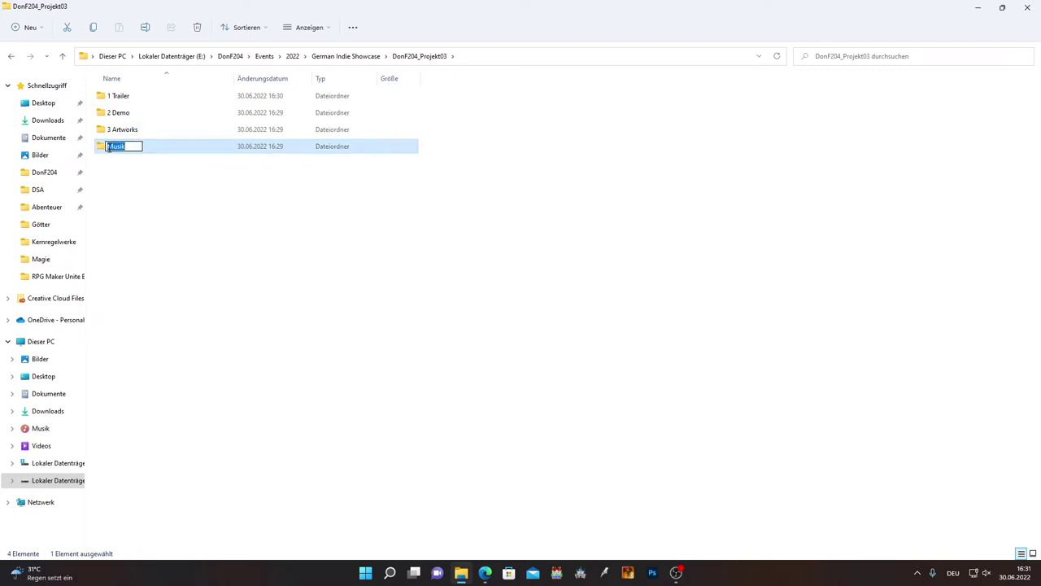
{"action": "key", "text": "Home"}
{"action": "type", "text": "4"}
{"action": "key", "text": "Return"}
Create a new text document in DonF204_Projekt03 and open it in Notepad.
{"action": "left_click", "coordinate": [151, 196]}
{"action": "right_click", "coordinate": [137, 187]}
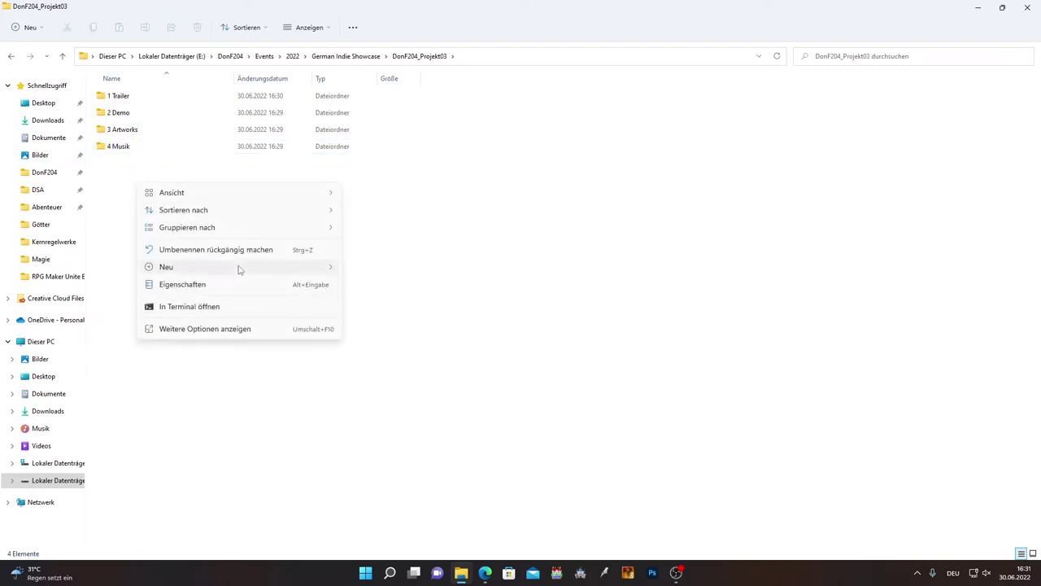
{"action": "mouse_move", "coordinate": [240, 270]}
{"action": "left_click", "coordinate": [407, 425]}
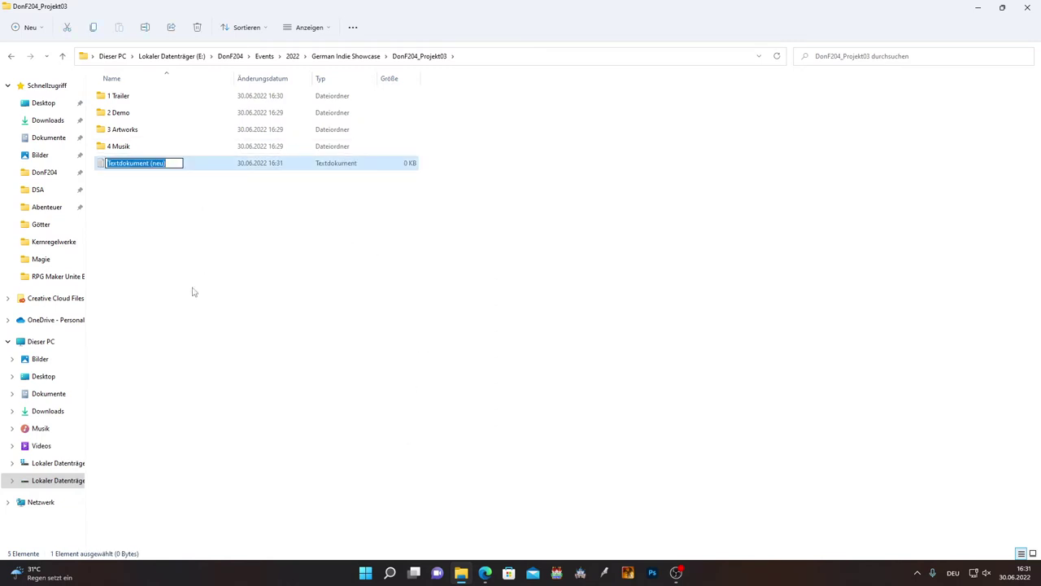
{"action": "double_click", "coordinate": [193, 167]}
Type a 'Hallo' greeting, close Notepad without saving, and select the empty document.
{"action": "left_click_drag", "start_coordinate": [765, 129], "coordinate": [208, 83]}
{"action": "type", "text": "Hal"}
{"action": "key", "text": "BackSpace"}
{"action": "key", "text": "BackSpace"}
{"action": "key", "text": "BackSpace"}
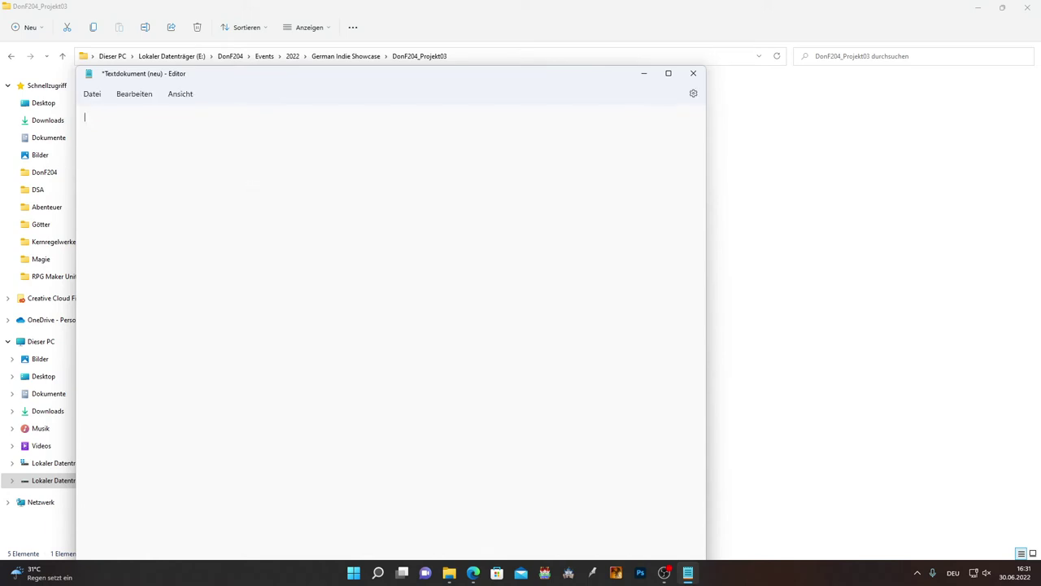
{"action": "type", "text": "Hallo Peter"}
{"action": "left_click", "coordinate": [693, 73]}
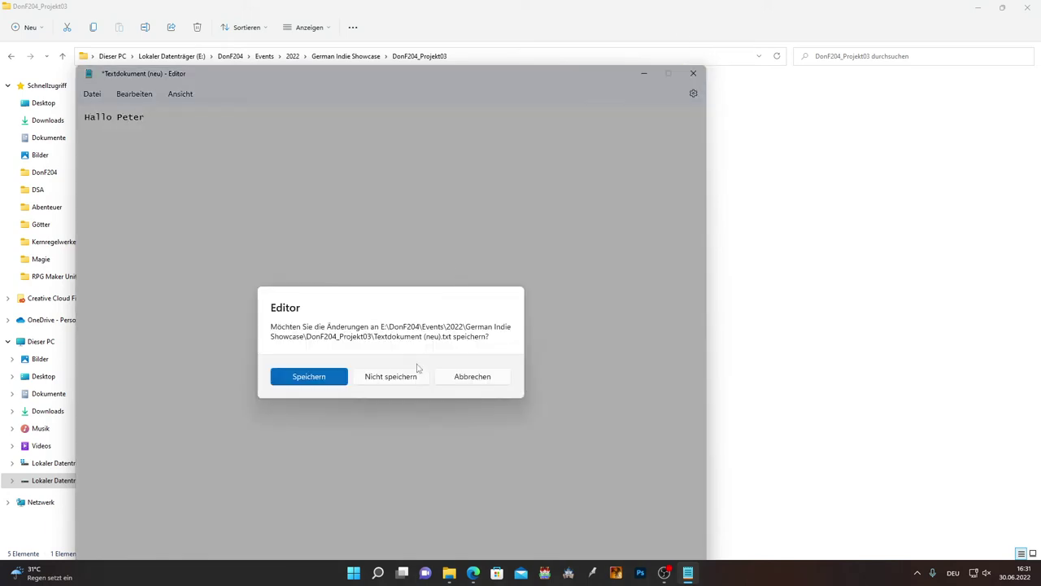
{"action": "left_click", "coordinate": [402, 381]}
{"action": "left_click", "coordinate": [535, 293]}
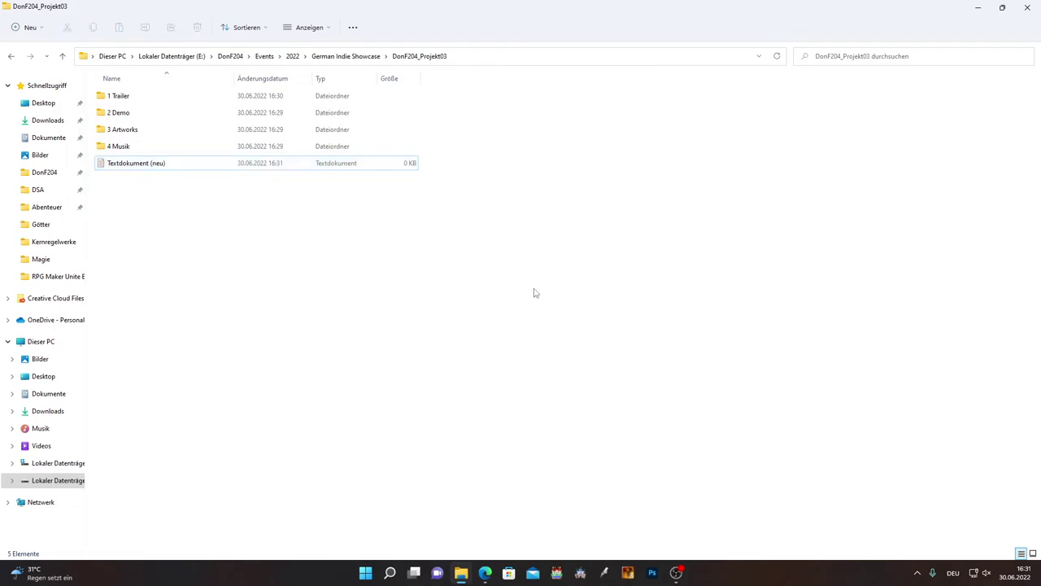
{"action": "left_click", "coordinate": [362, 169]}
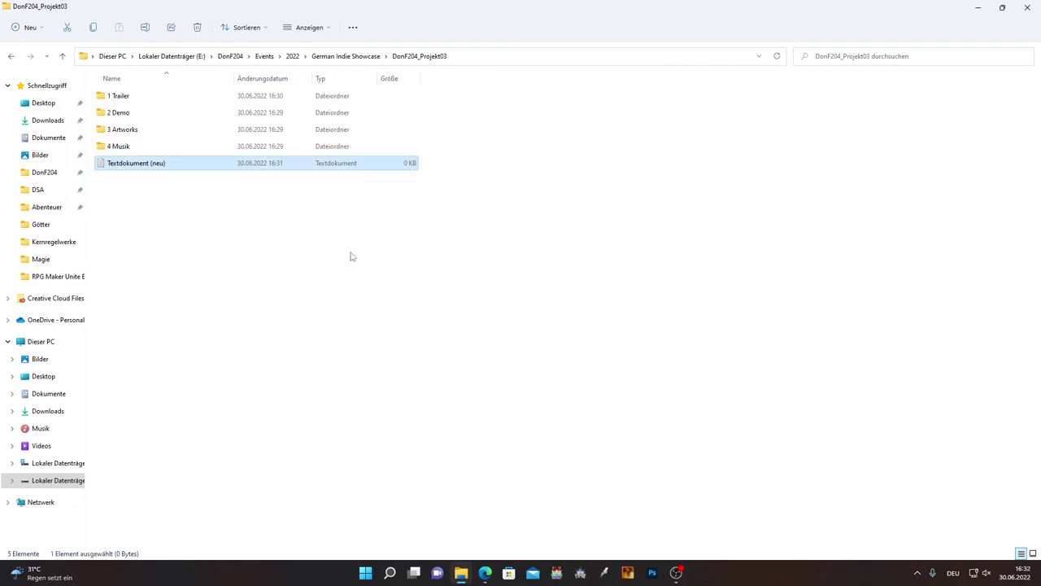
Delete the selected Textdokument (neu) file.
{"action": "key", "text": "Delete"}
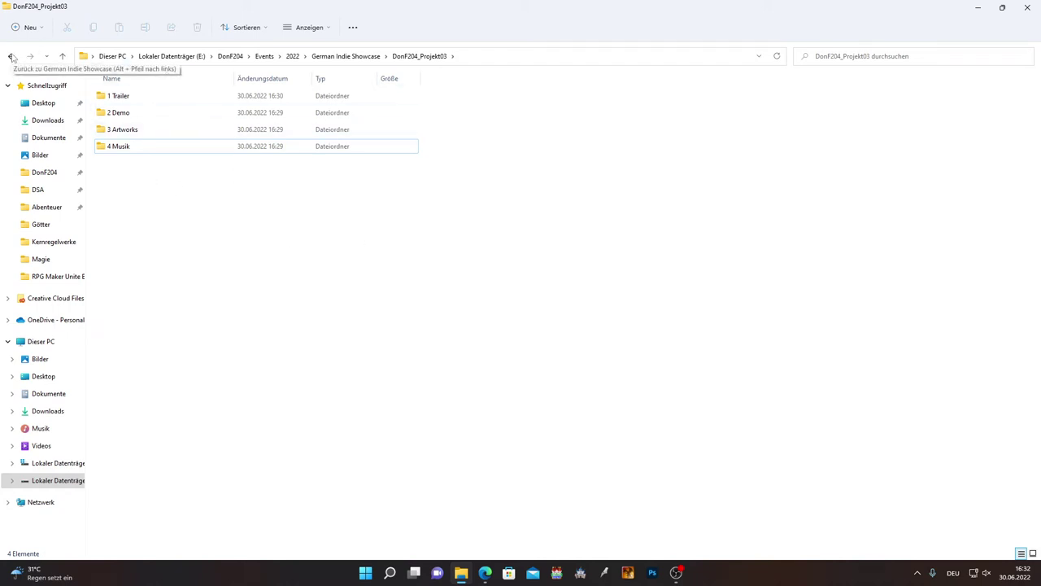
Navigate back to German Indie Showcase and select the DonF204_Projekt03 folder.
{"action": "left_click", "coordinate": [12, 57]}
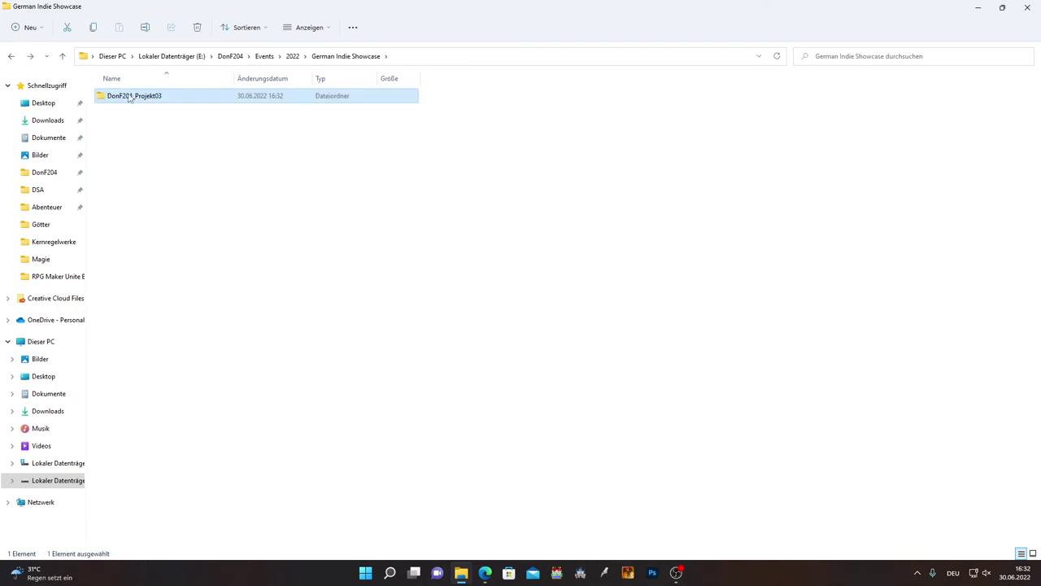
{"action": "key", "text": "alt+Left"}
{"action": "double_click", "coordinate": [105, 115]}
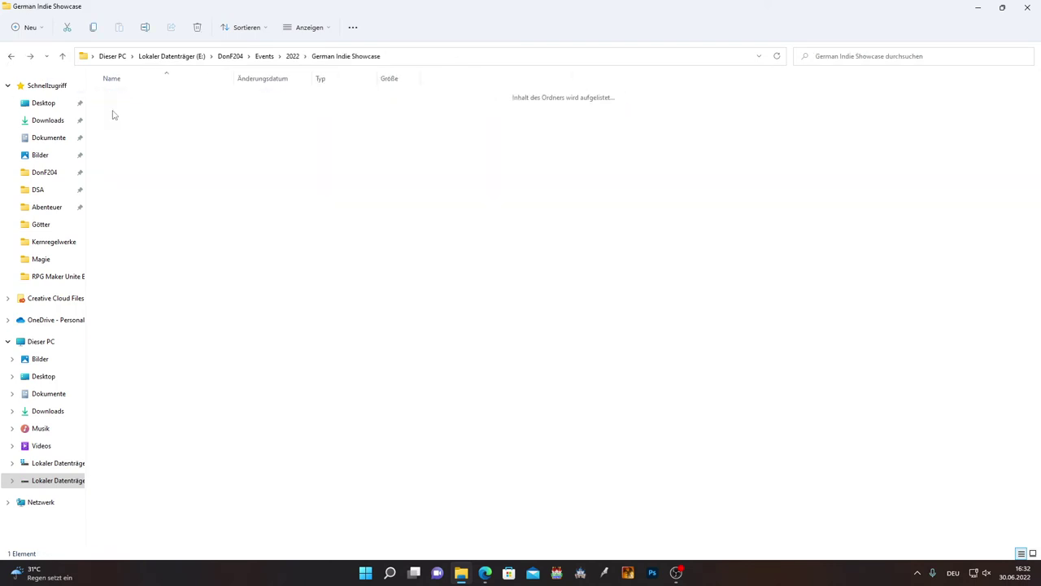
{"action": "left_click", "coordinate": [137, 101]}
Compress DonF204_Projekt03 into a ZIP with the default name and open the archive.
{"action": "right_click", "coordinate": [124, 100]}
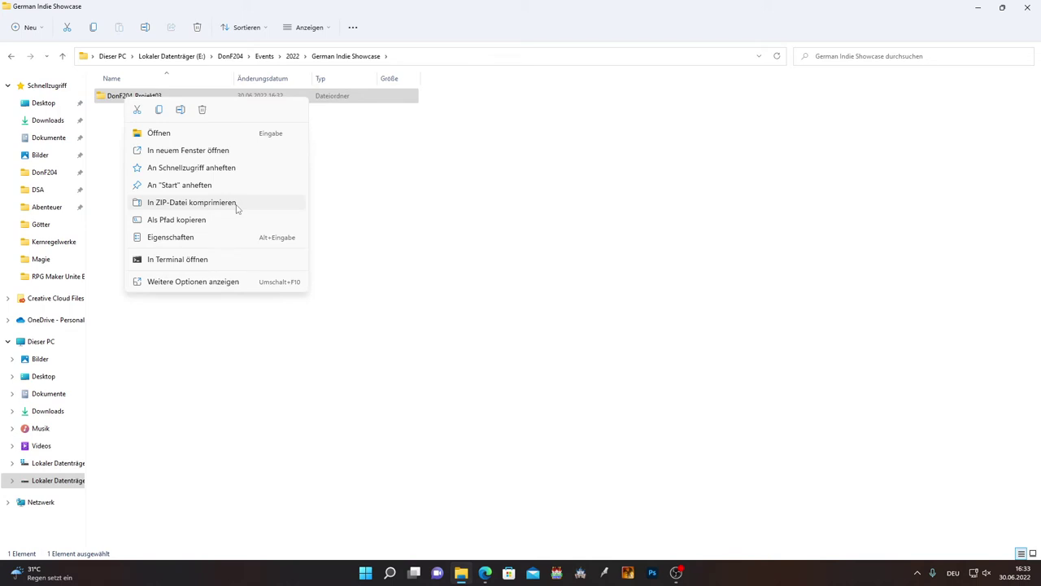
{"action": "left_click", "coordinate": [360, 194]}
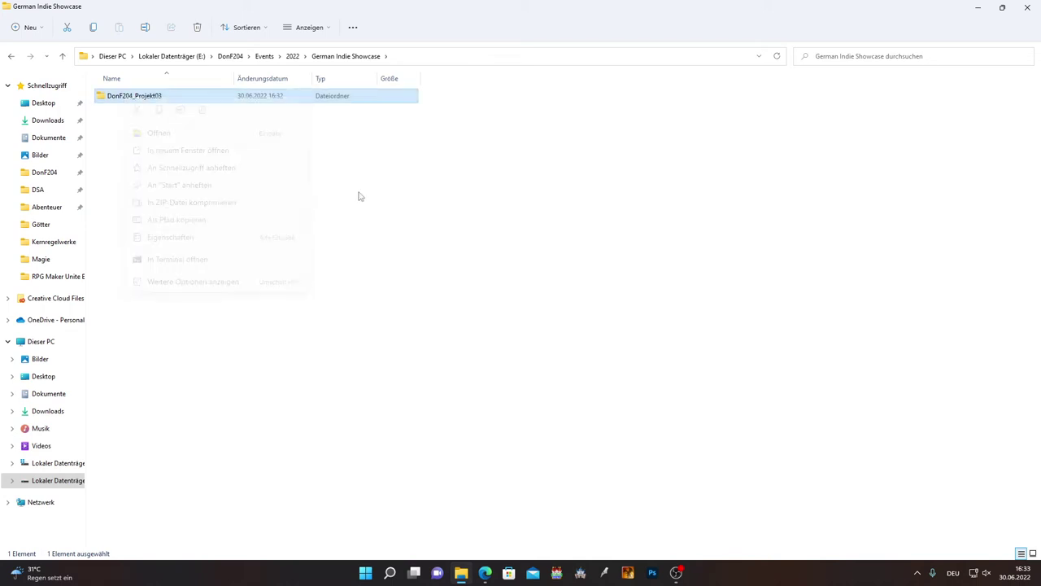
{"action": "left_click", "coordinate": [352, 27]}
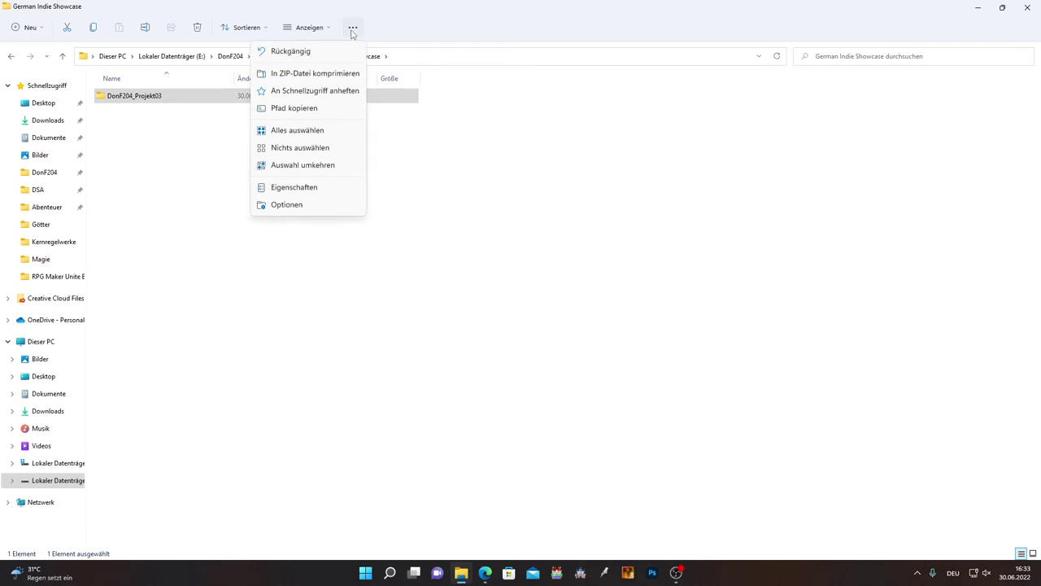
{"action": "left_click", "coordinate": [304, 75]}
{"action": "left_click", "coordinate": [242, 186]}
{"action": "left_click", "coordinate": [152, 121]}
{"action": "double_click", "coordinate": [153, 120]}
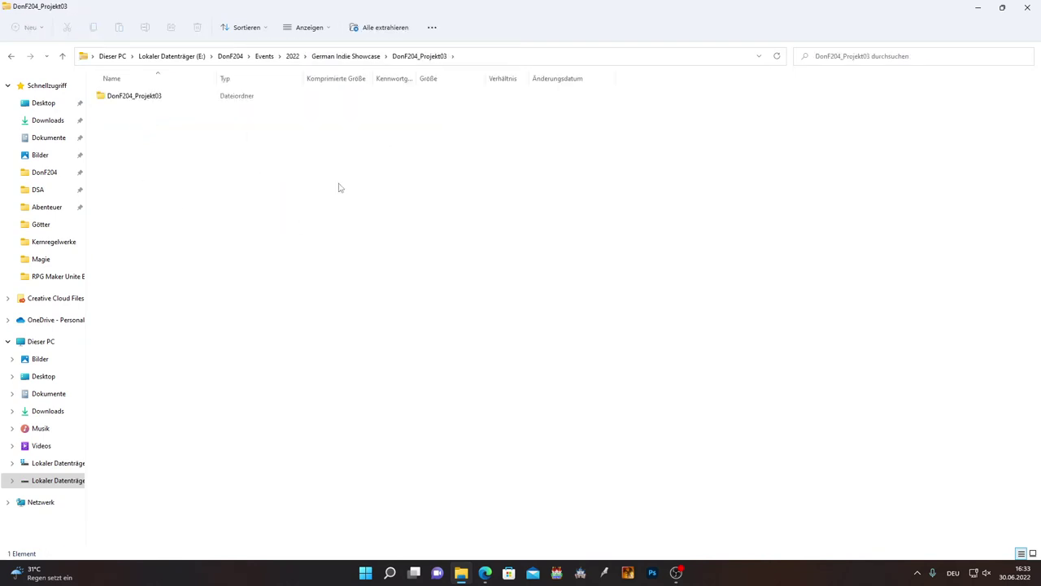
Return from the ZIP to German Indie Showcase and select the DonF204_Projekt03 ZIP archive.
{"action": "left_click", "coordinate": [11, 56]}
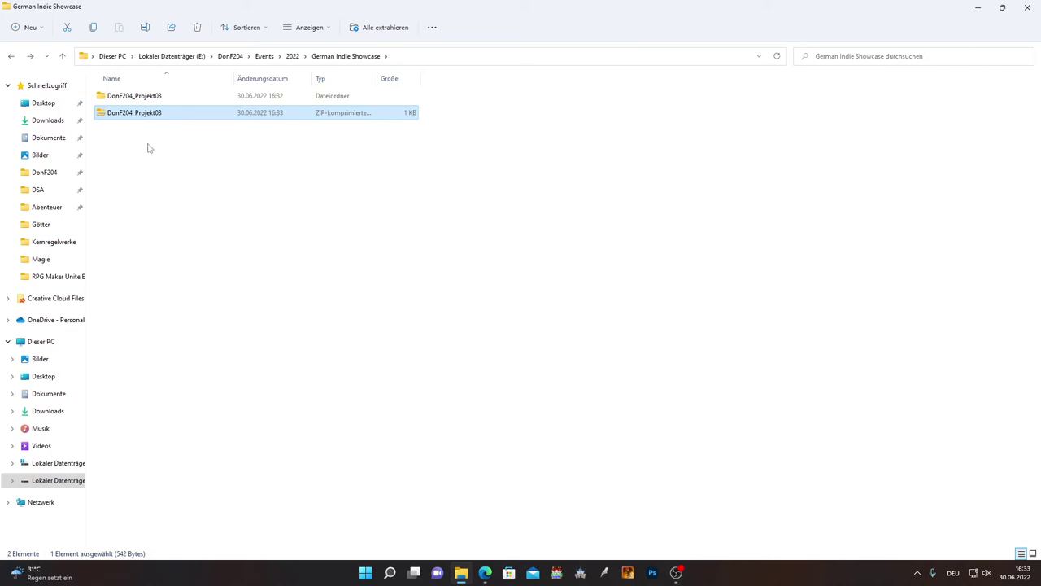
{"action": "left_click", "coordinate": [147, 148]}
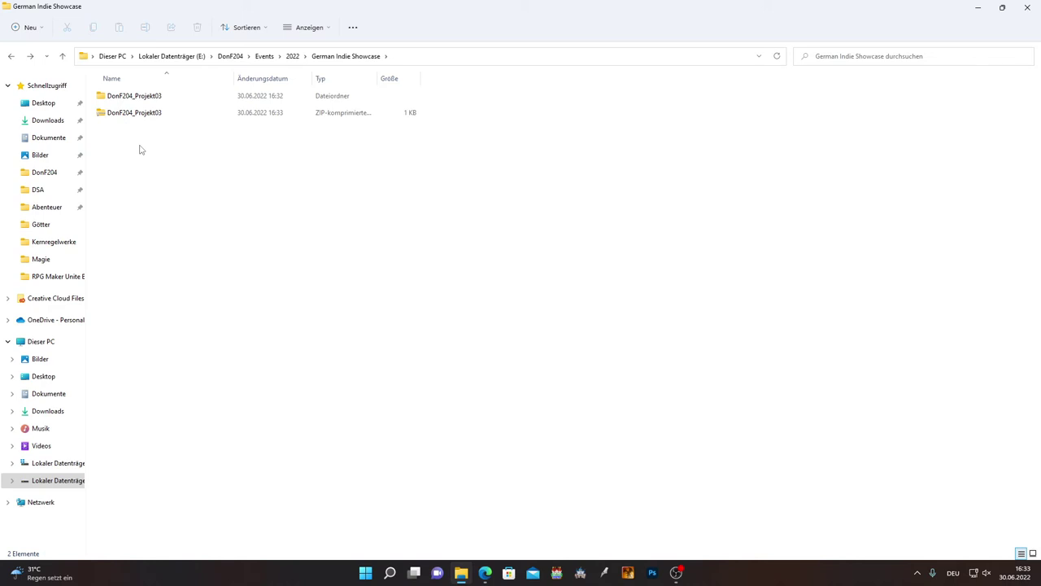
{"action": "left_click", "coordinate": [138, 114]}
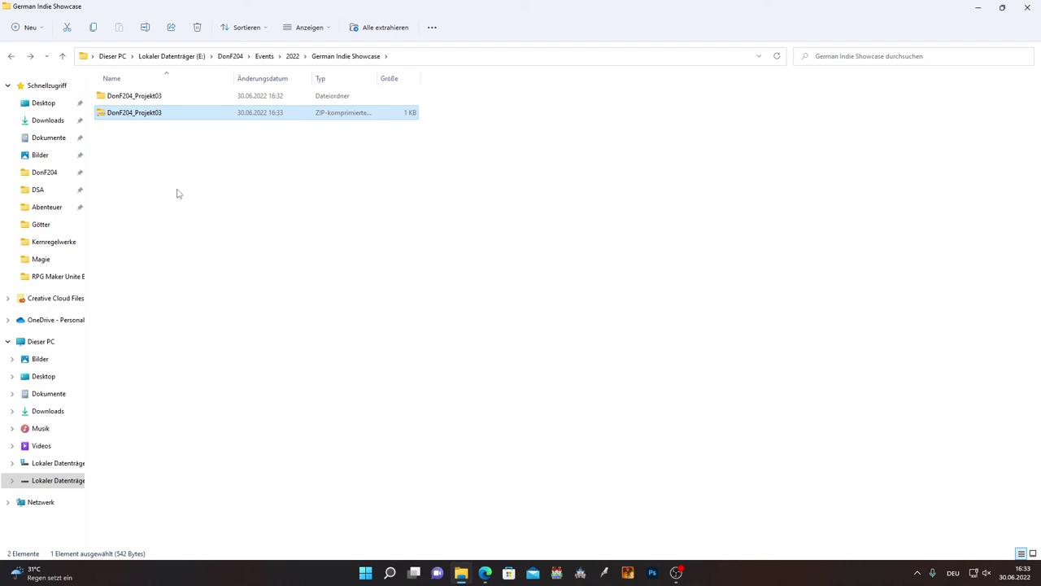
Delete the DonF204_Projekt03 ZIP file, then reopen German Indie Showcase to check only the folder remains.
{"action": "key", "text": "Delete"}
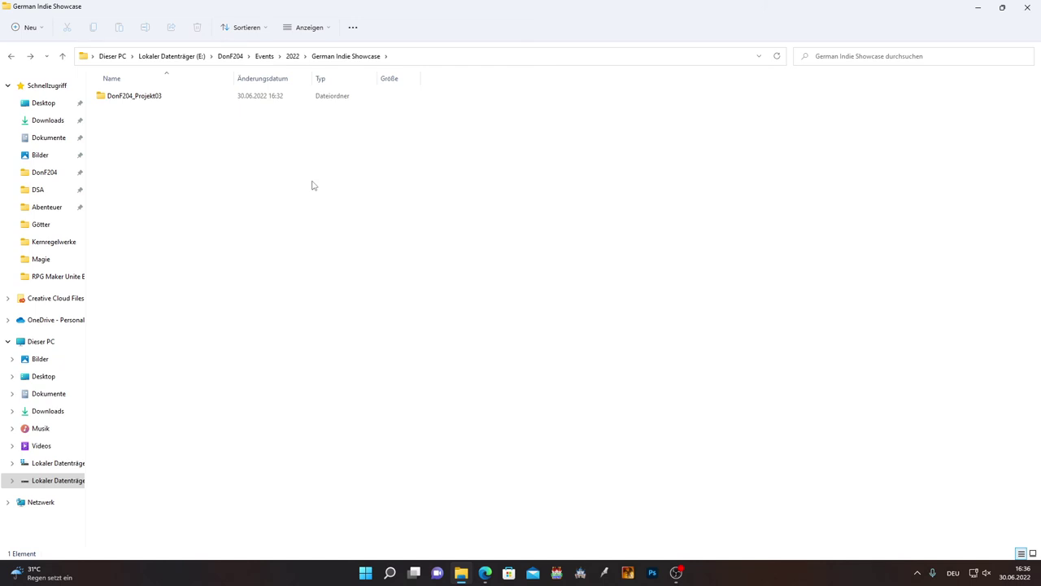
{"action": "key", "text": "alt+Left"}
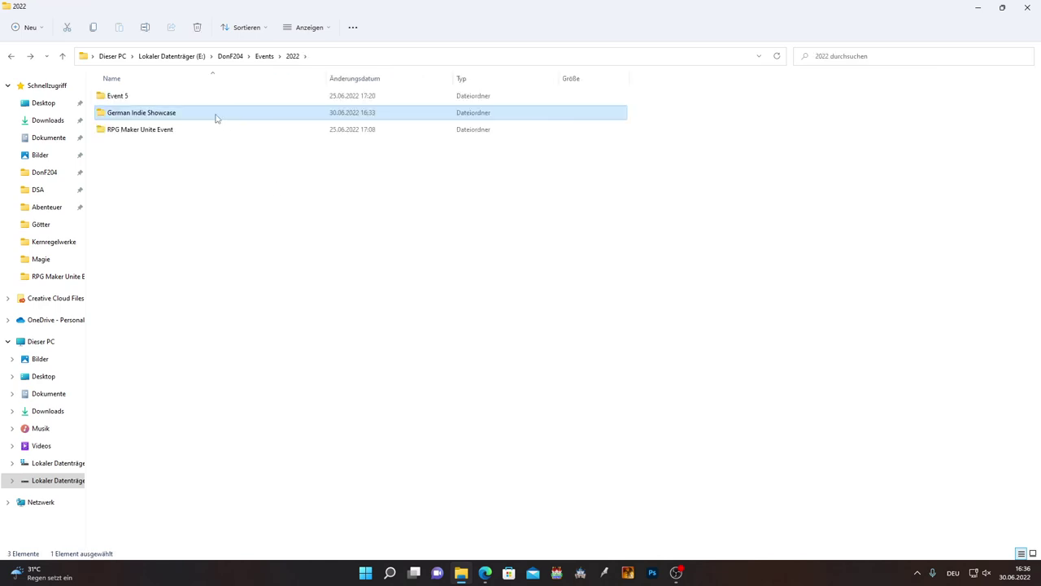
{"action": "double_click", "coordinate": [215, 115]}
{"action": "left_click_drag", "start_coordinate": [337, 272], "coordinate": [254, 101]}
{"action": "left_click", "coordinate": [266, 211]}
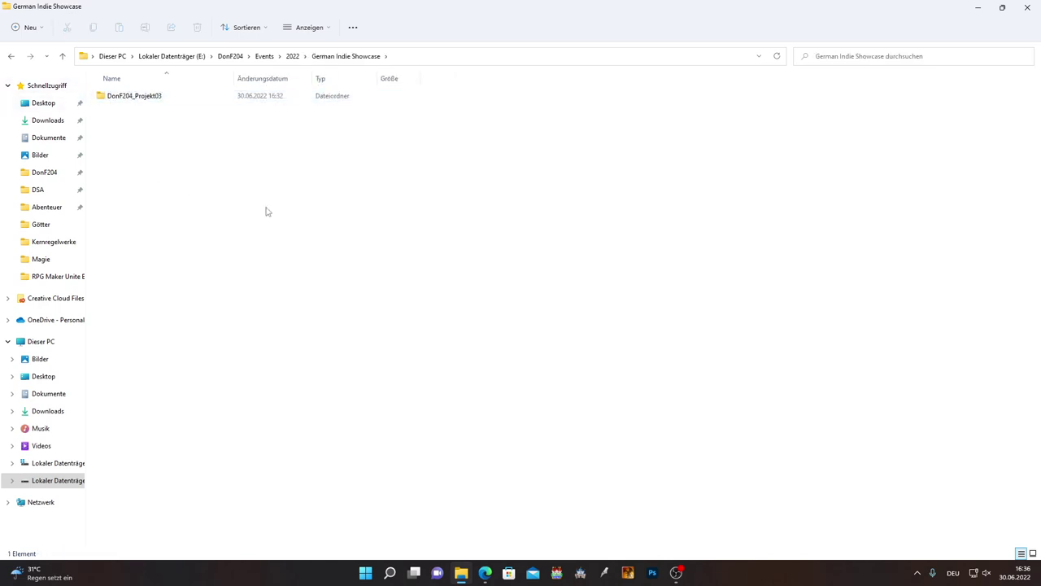